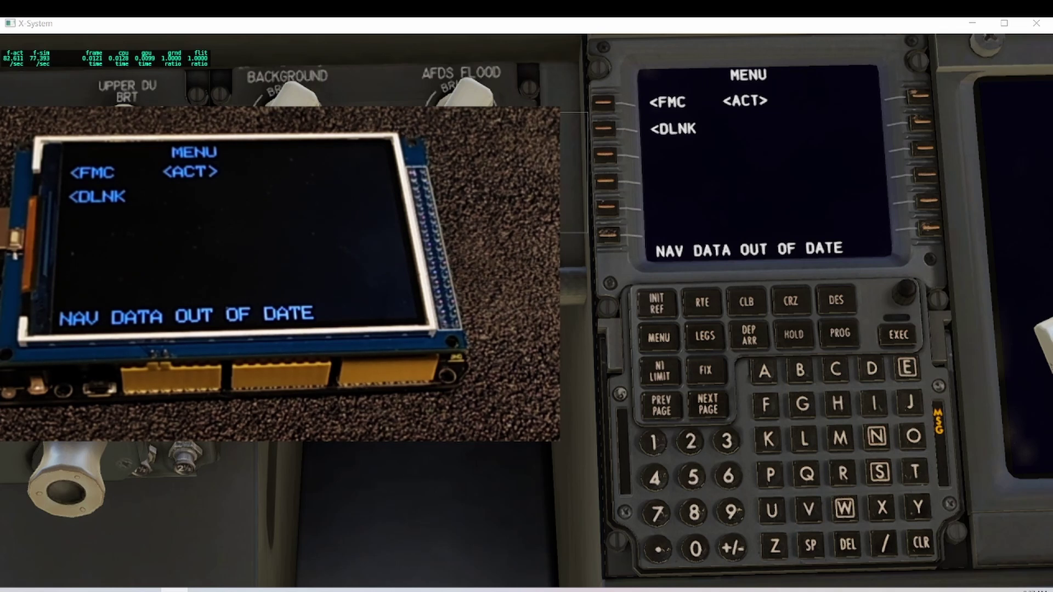
- Show the RTE 1 page 1/1 with blank origin and destination on the CDU
click(658, 305)
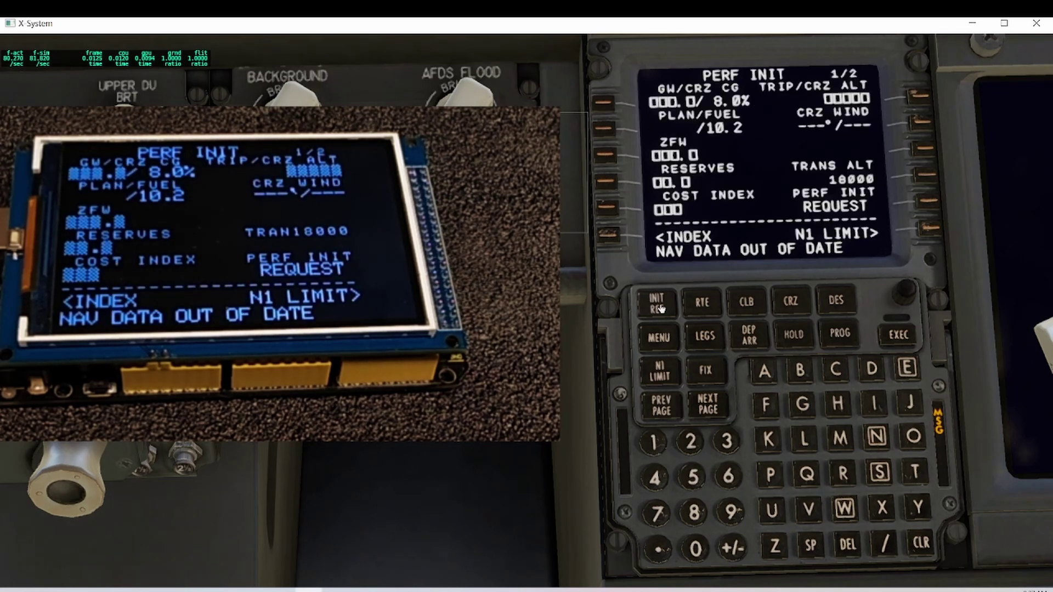
click(701, 305)
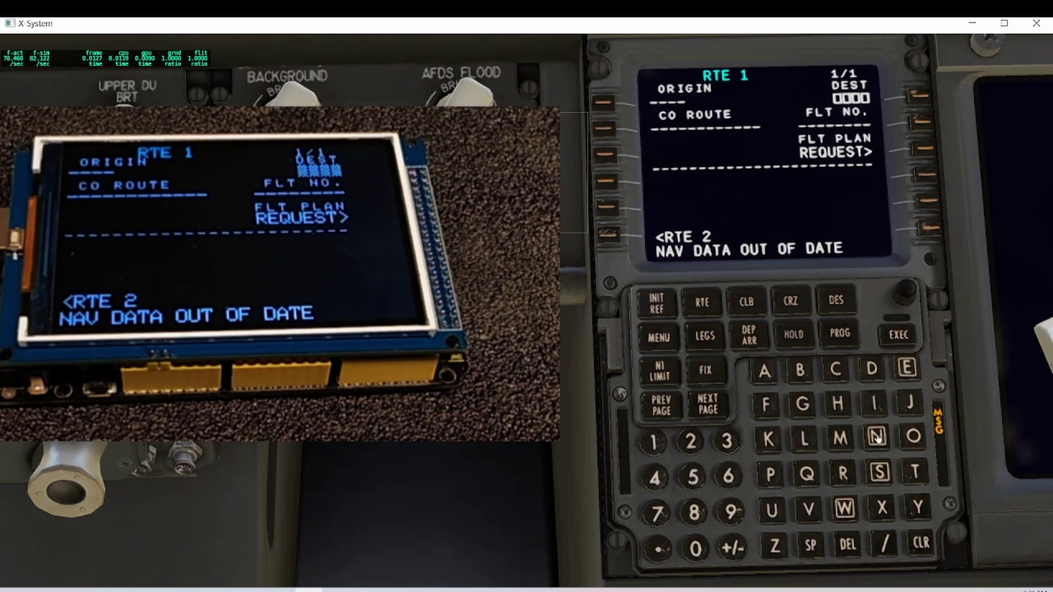
- Enter KICT as the route origin and KHUT as the destination
click(769, 440)
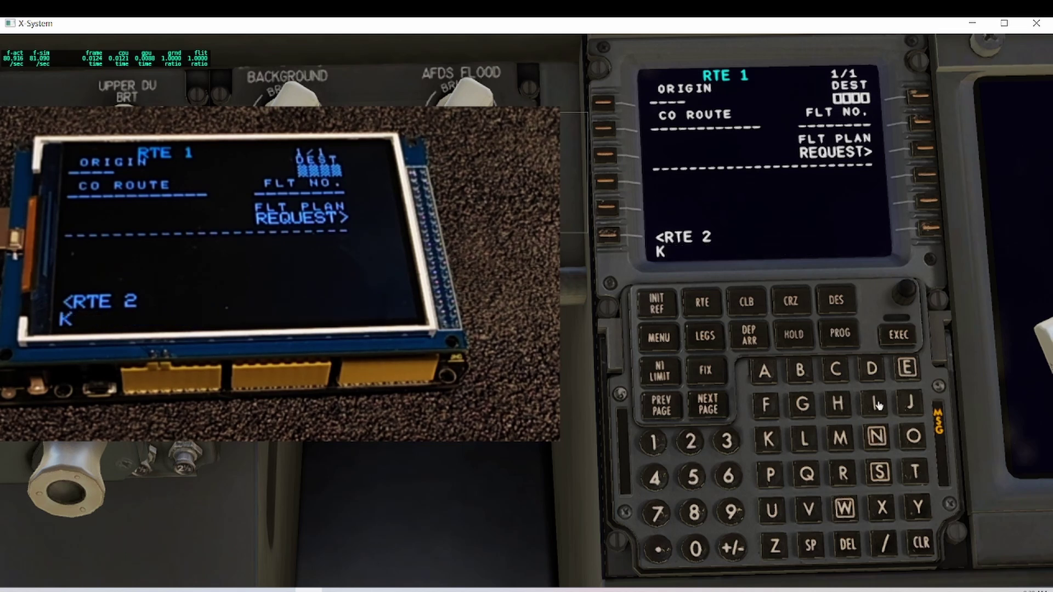
click(873, 403)
click(835, 369)
click(913, 472)
click(606, 105)
click(921, 543)
click(768, 440)
click(837, 403)
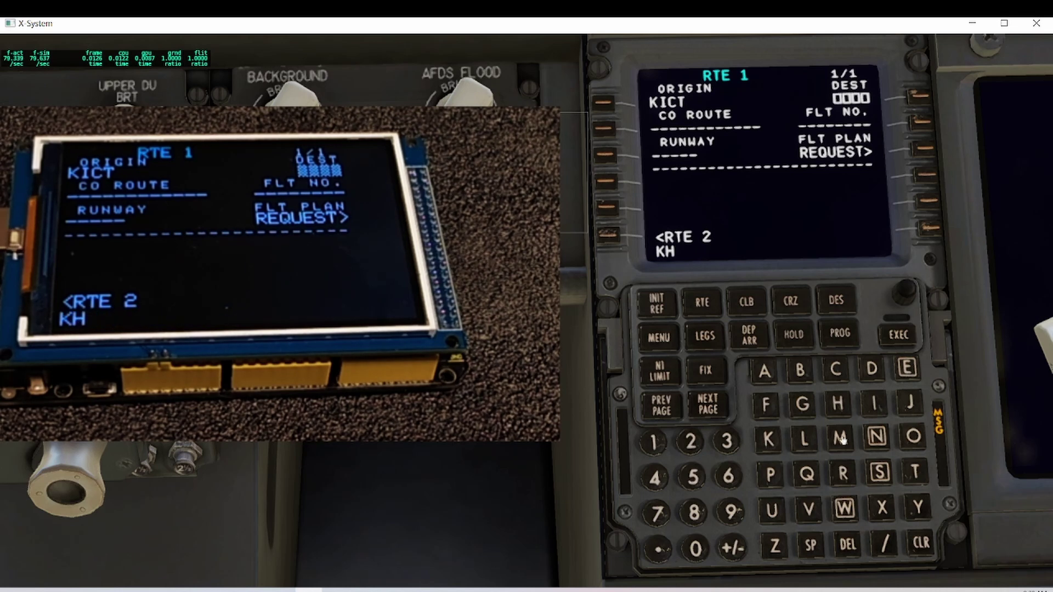
click(773, 511)
click(914, 472)
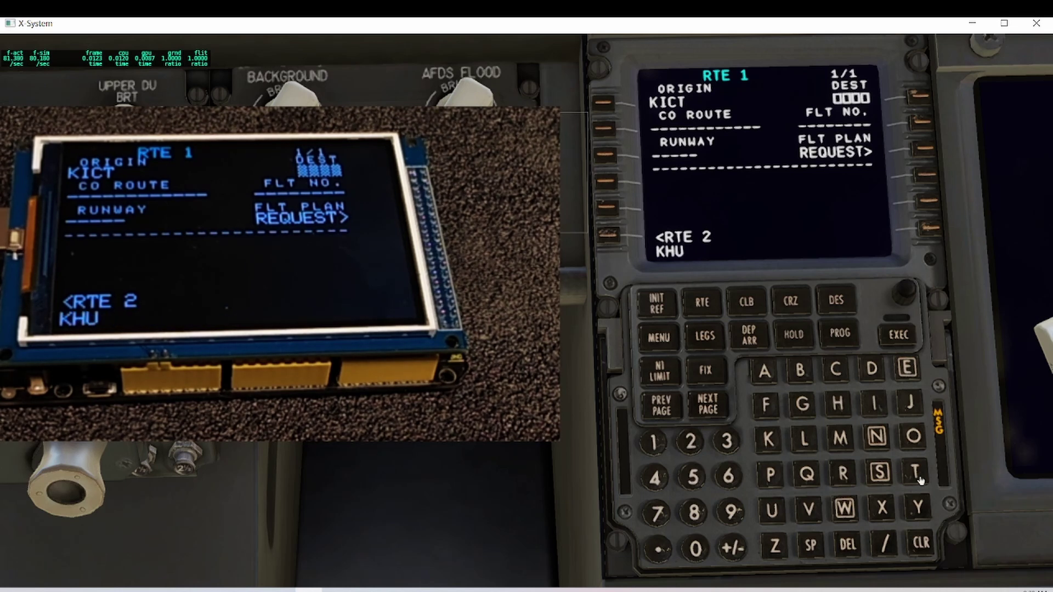
click(911, 99)
- On route page 2, add a direct leg to ICT and airway V532
click(708, 404)
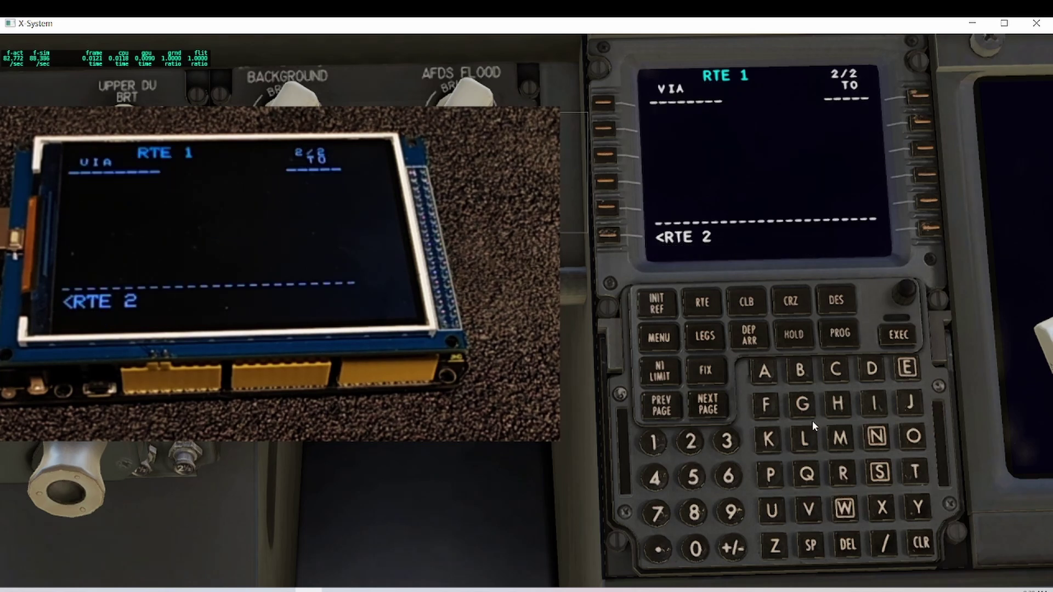
click(874, 405)
click(836, 370)
click(914, 472)
click(920, 97)
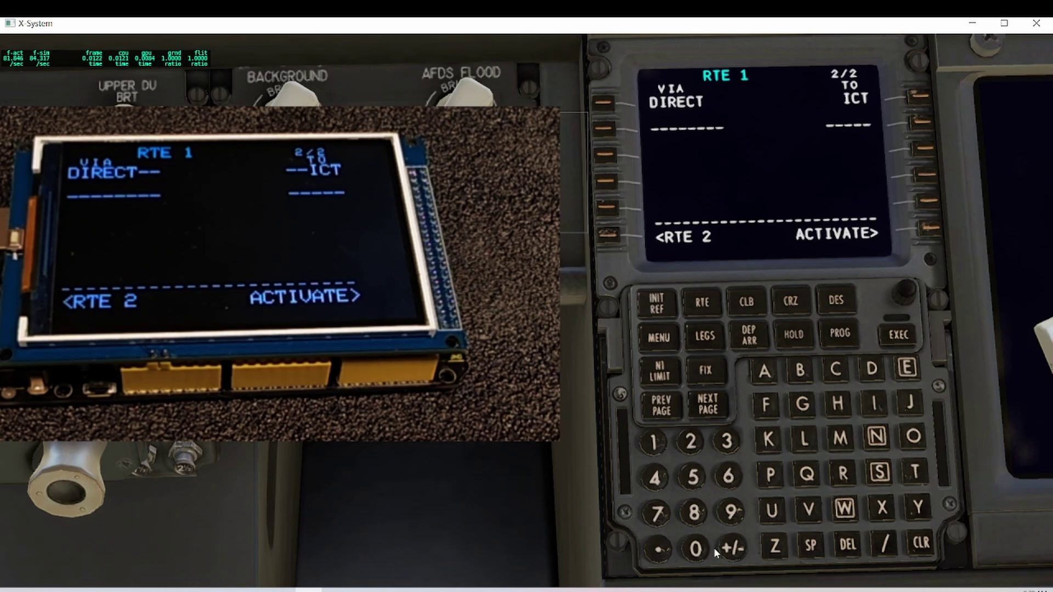
click(808, 509)
click(693, 478)
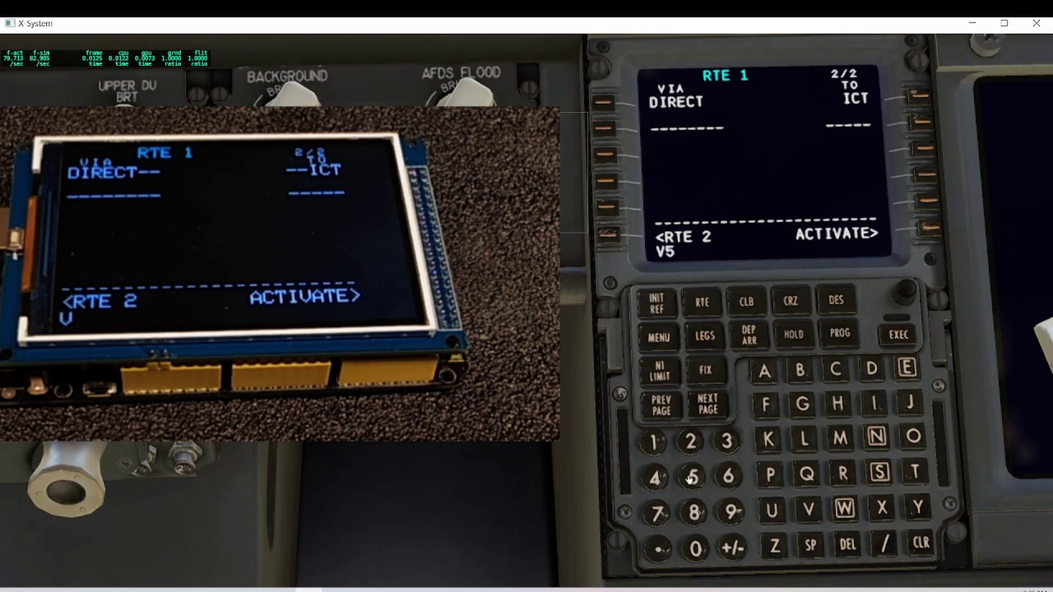
click(726, 442)
click(690, 442)
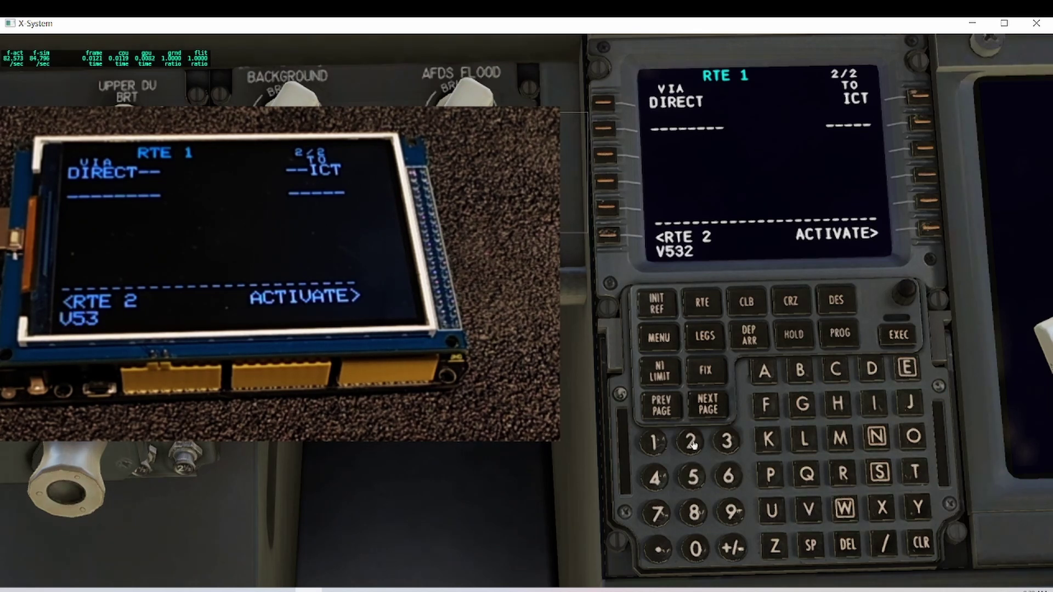
click(611, 132)
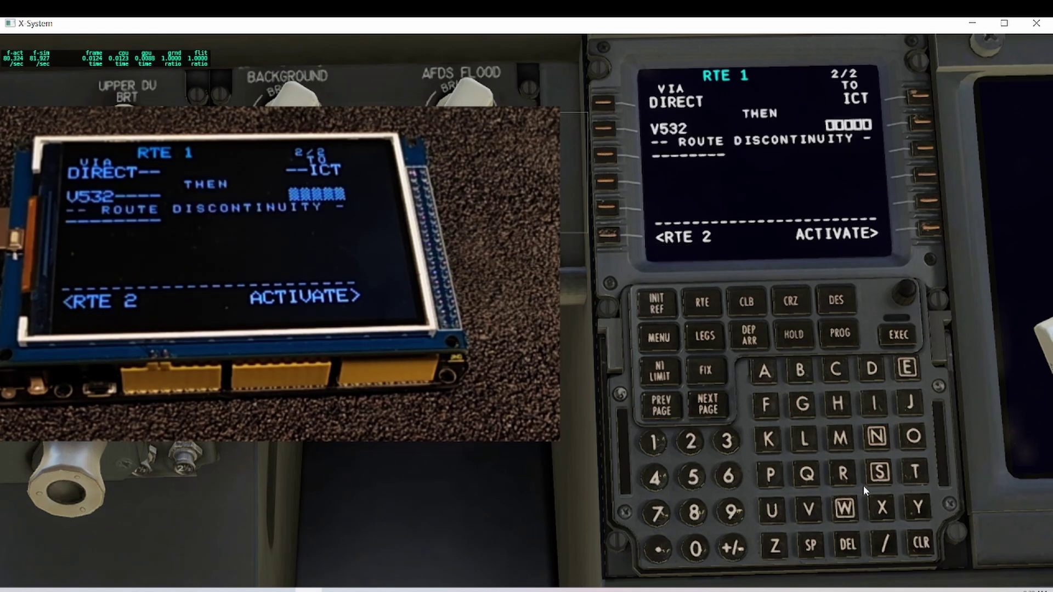
- End airway V532 at STONS and add airway V280
click(879, 472)
click(914, 473)
click(913, 437)
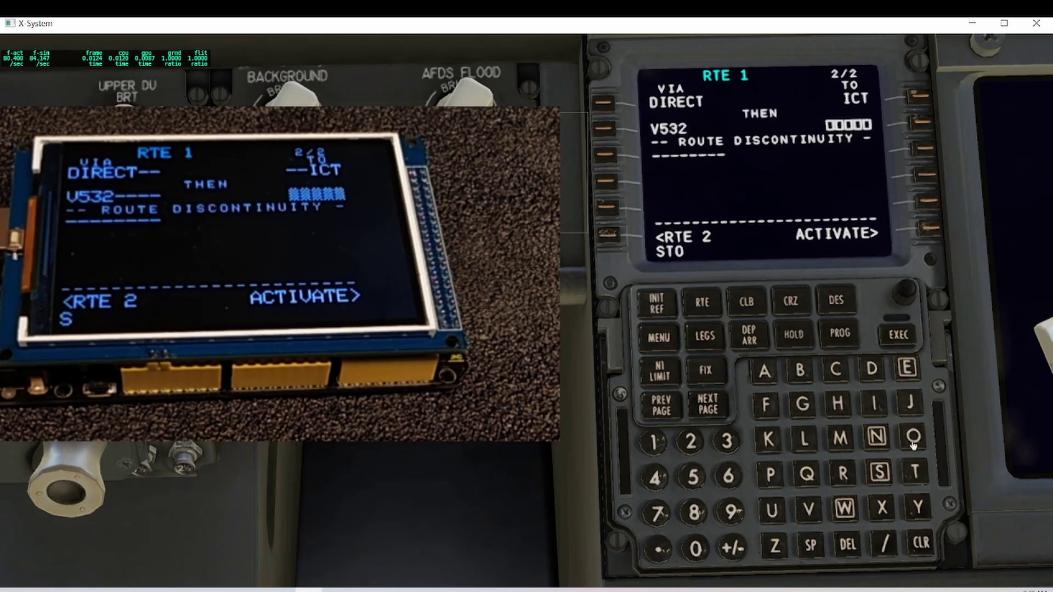
click(878, 437)
click(879, 472)
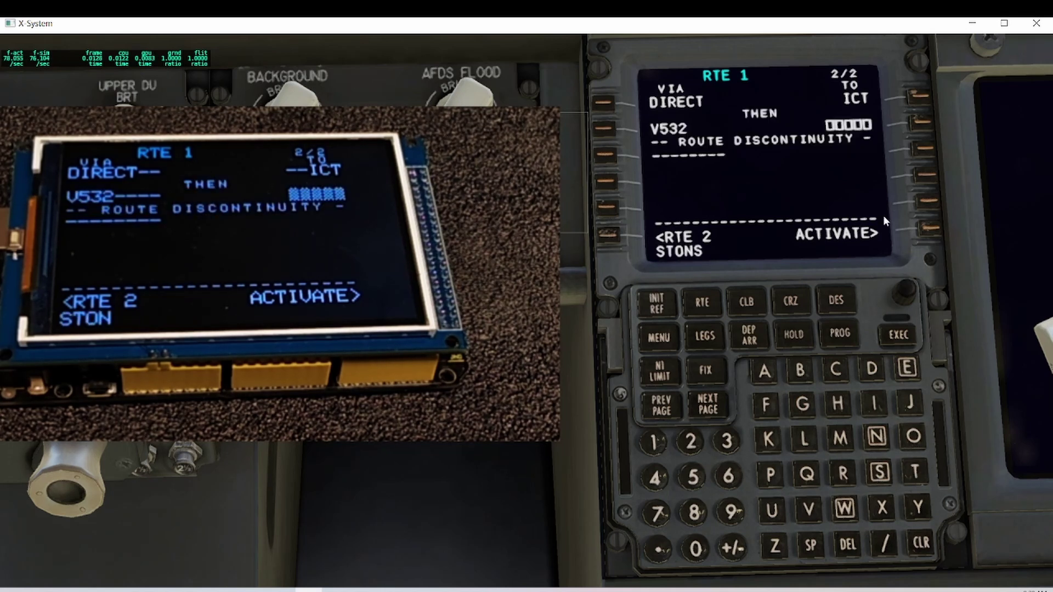
click(919, 126)
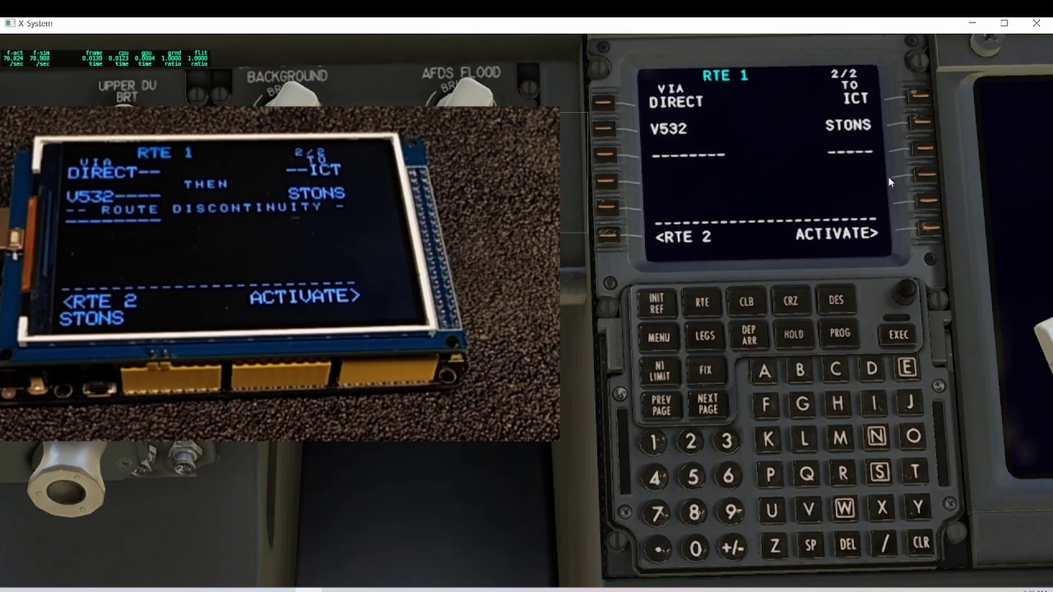
click(808, 511)
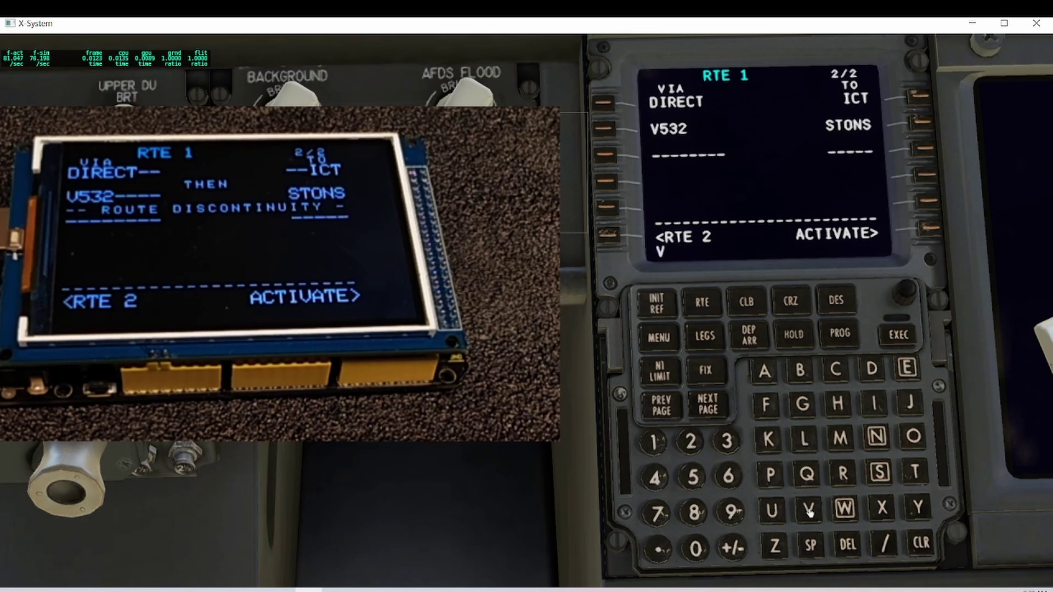
click(692, 442)
click(694, 512)
click(696, 549)
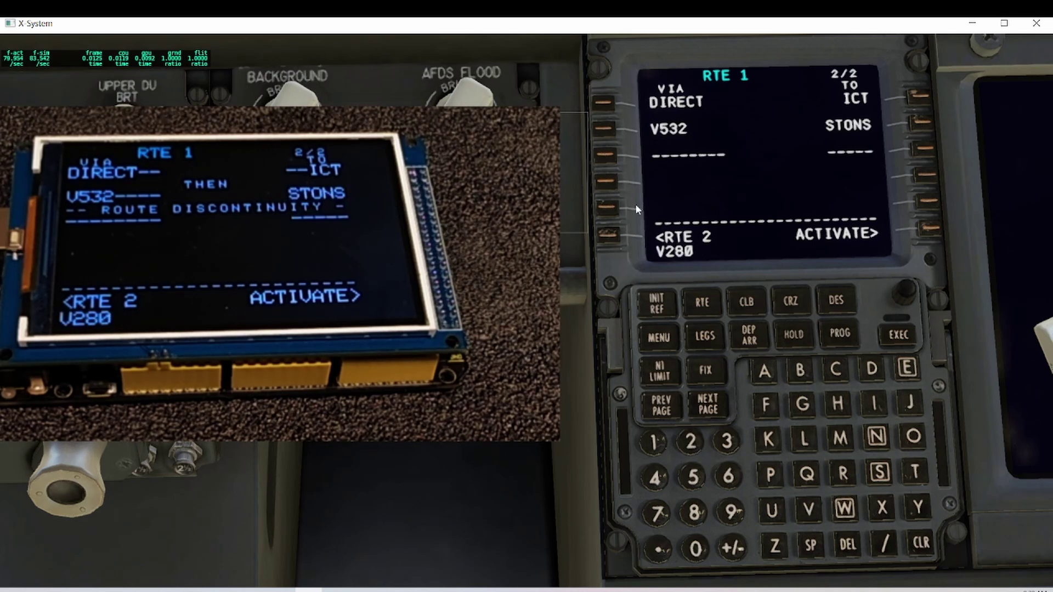
click(606, 157)
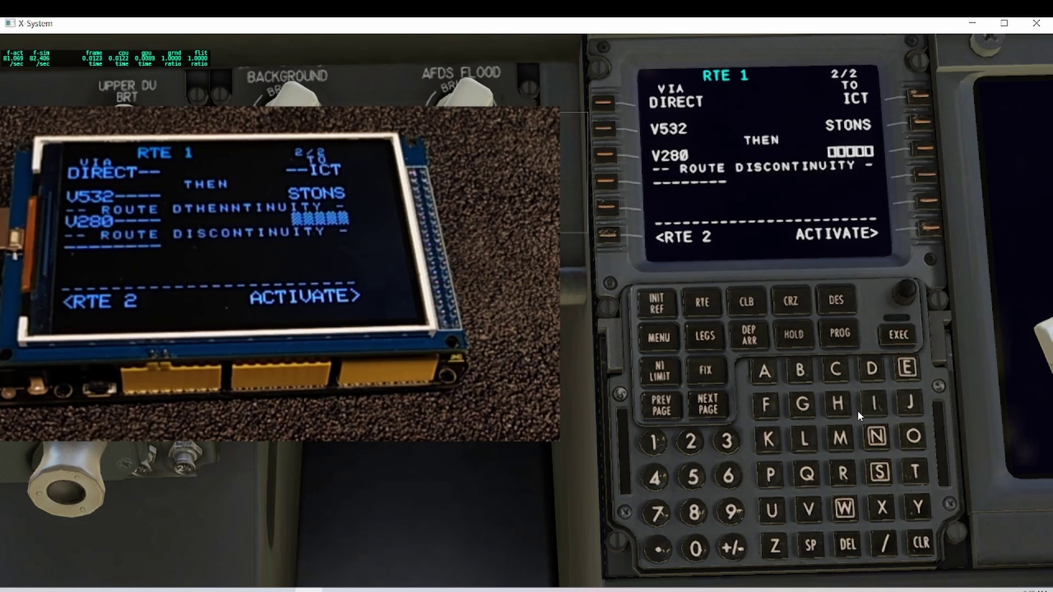
- End V280 at HUT, add a direct leg to KHUT, and stage route activation
click(839, 403)
click(773, 510)
click(915, 472)
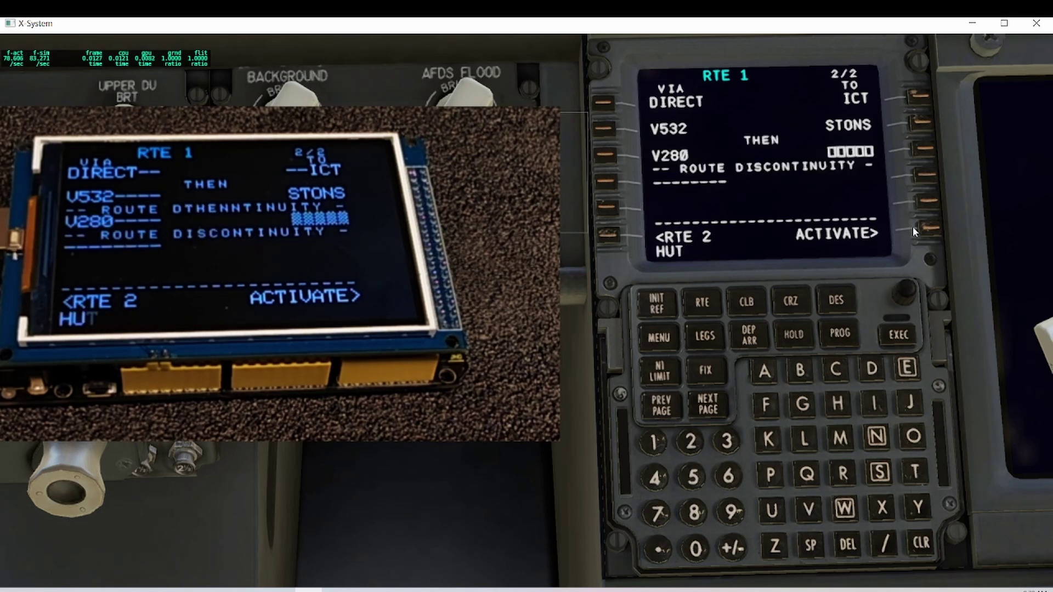
click(924, 151)
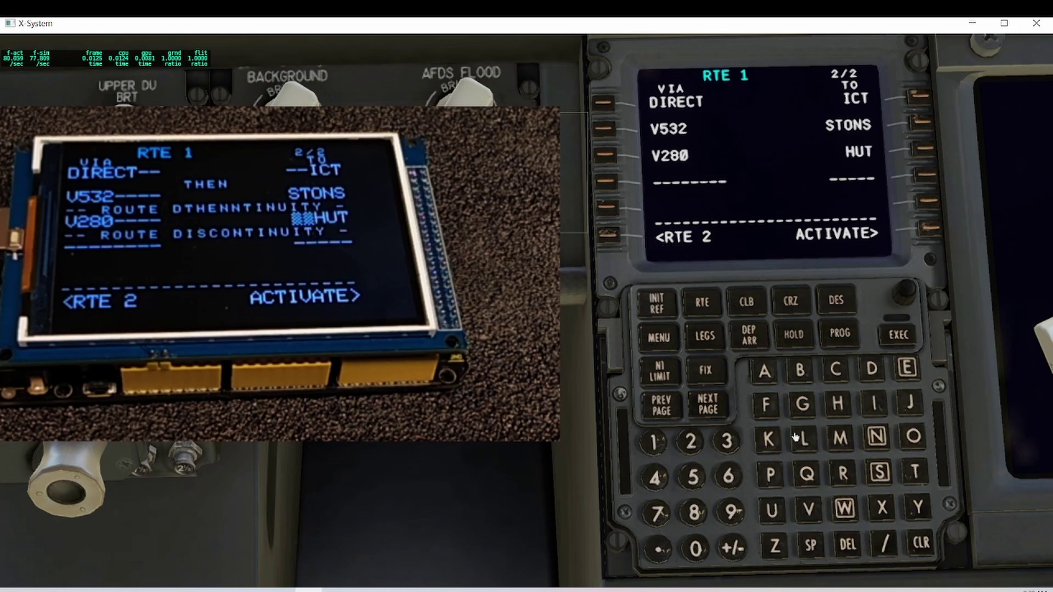
click(770, 440)
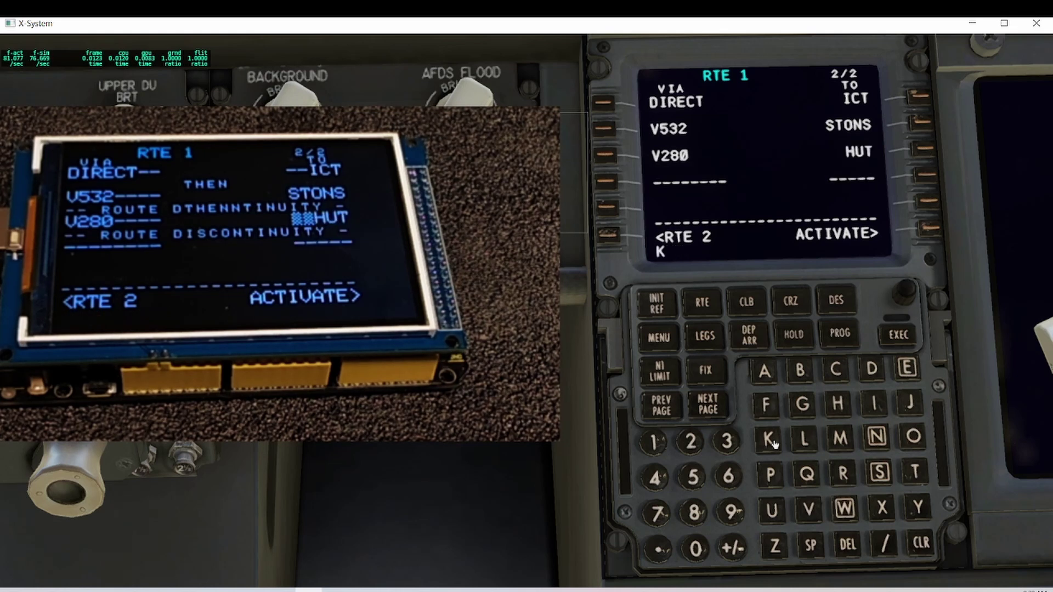
click(840, 405)
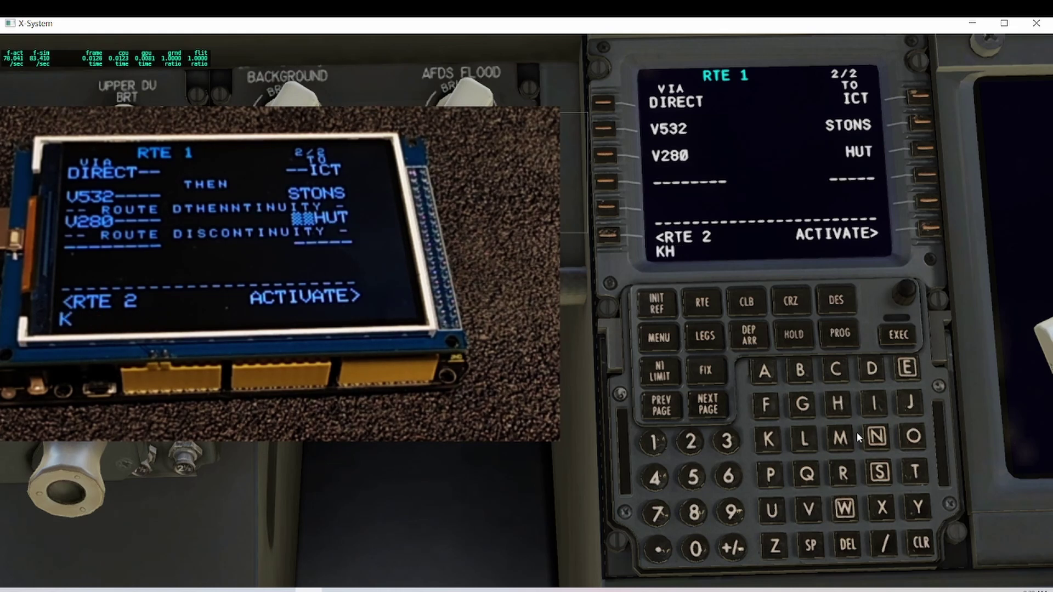
click(774, 511)
click(913, 473)
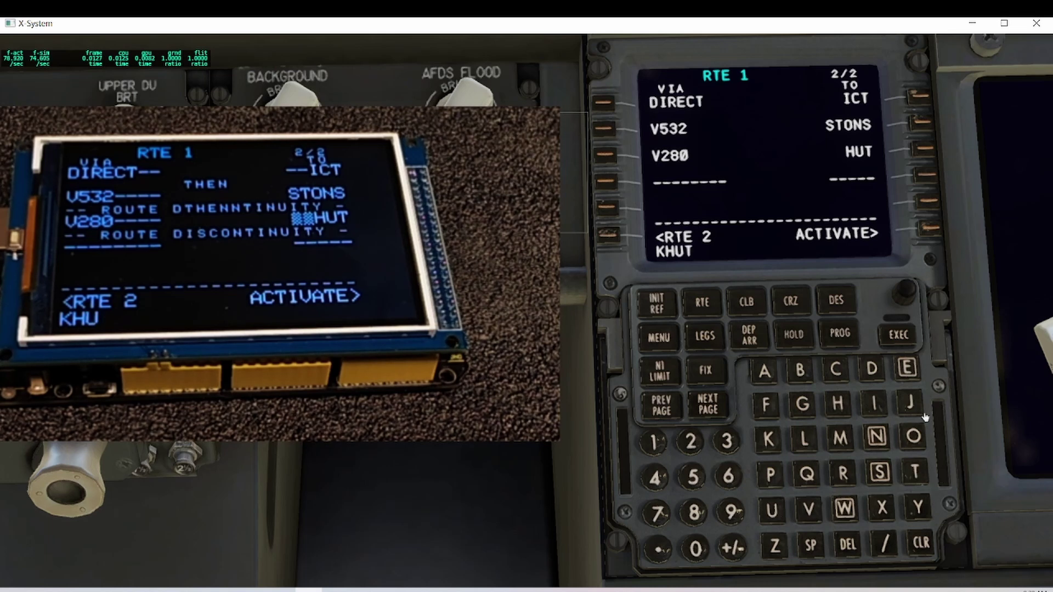
click(927, 179)
click(927, 232)
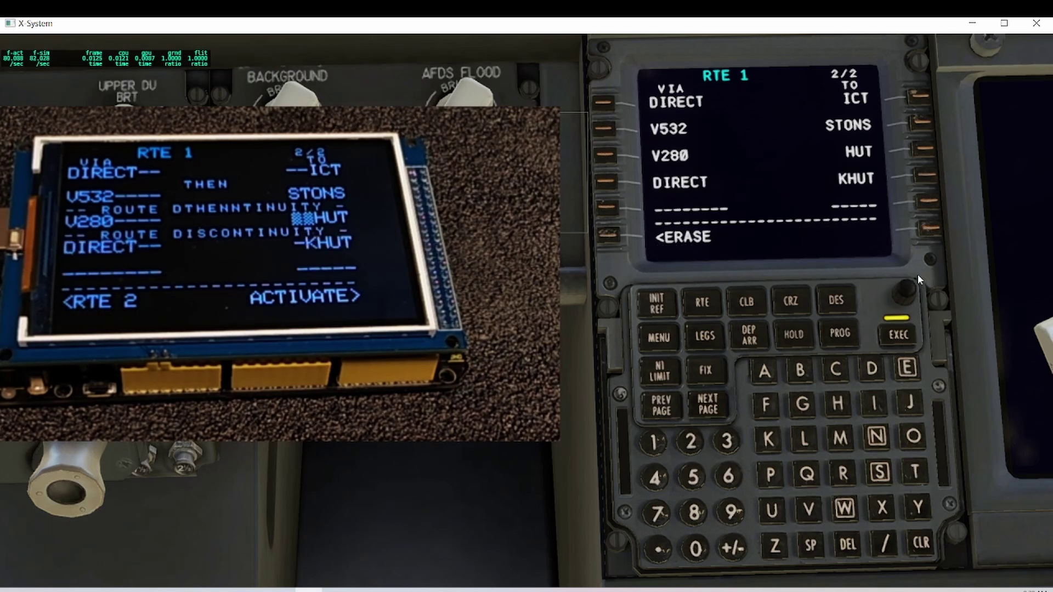
- Execute RTE 1 and show its legs page listing ICT, WAIVE, STONS and BUHLS
click(899, 334)
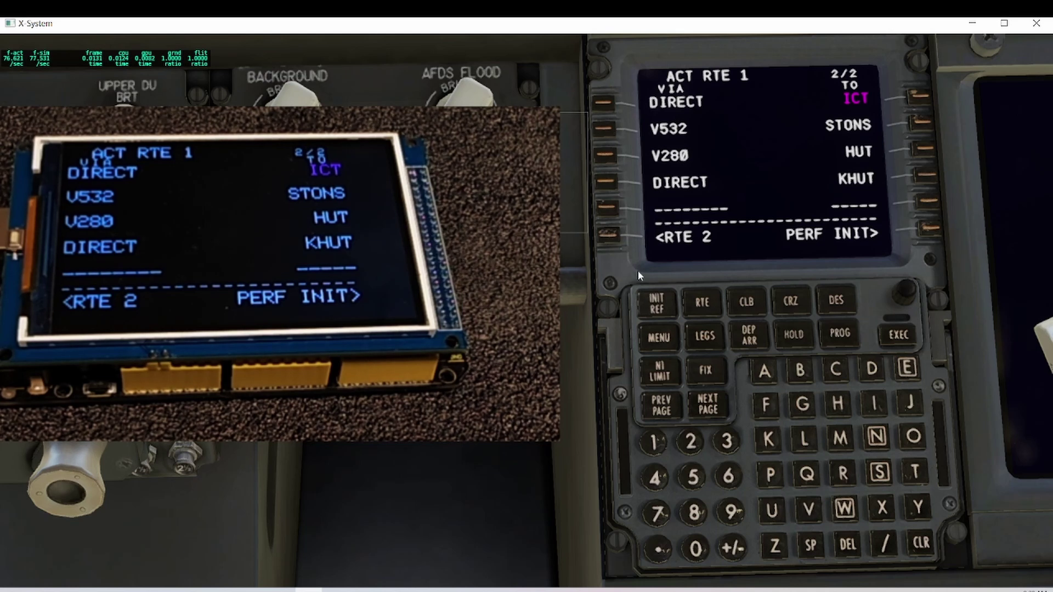
click(658, 336)
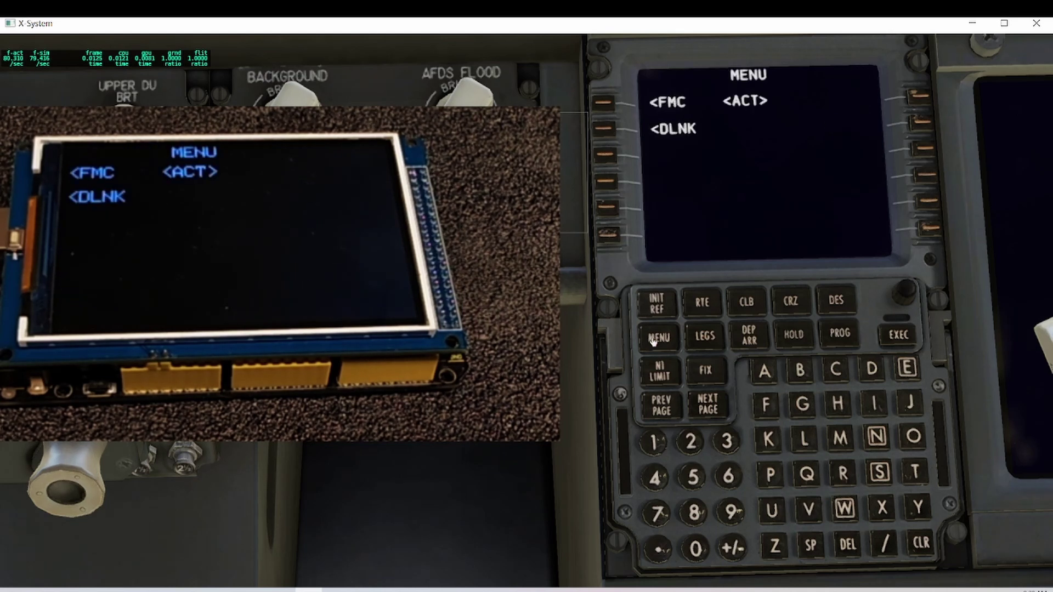
click(705, 336)
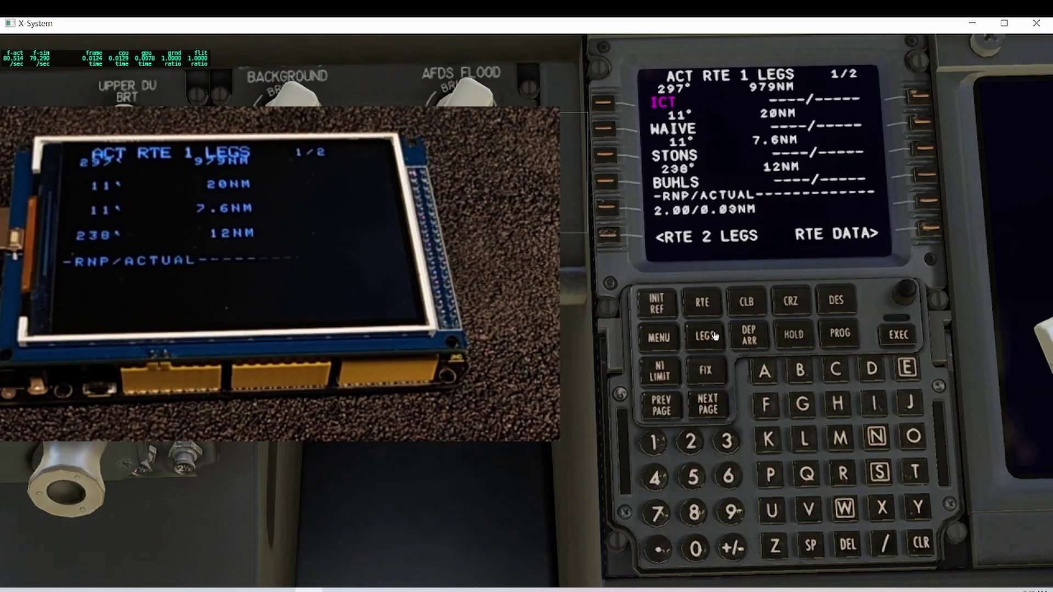